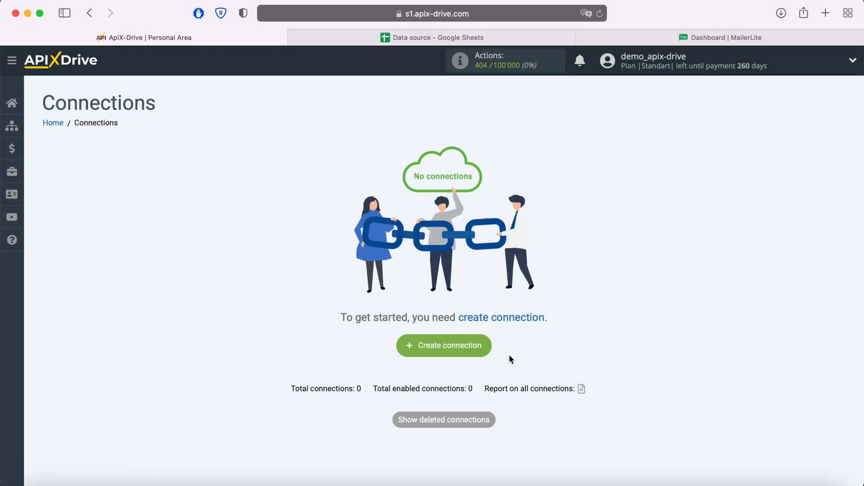
Create a new connection and choose Google Sheets as the data source system
left_click(486, 348)
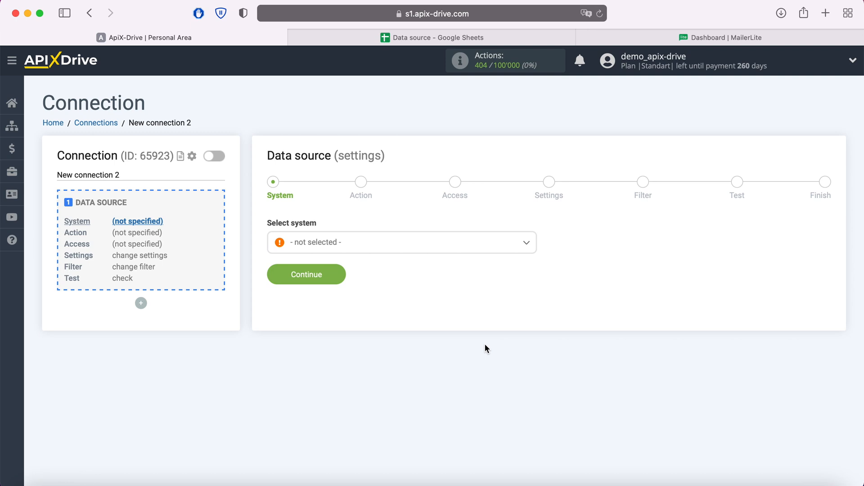
left_click(424, 247)
scroll(430, 330, "down", 15)
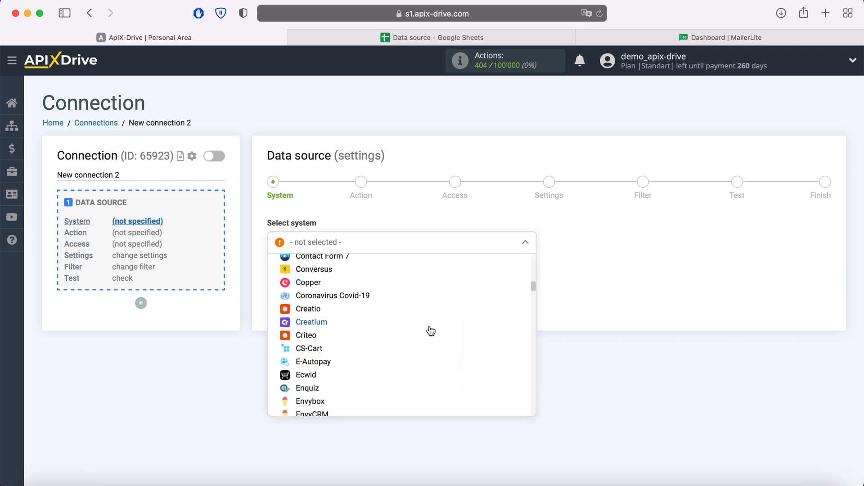
scroll(430, 332, "down", 2)
left_click(342, 363)
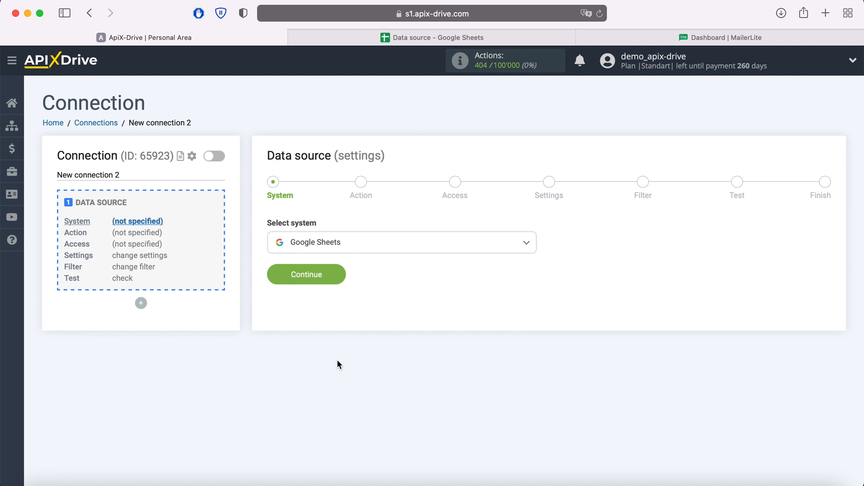
left_click(339, 271)
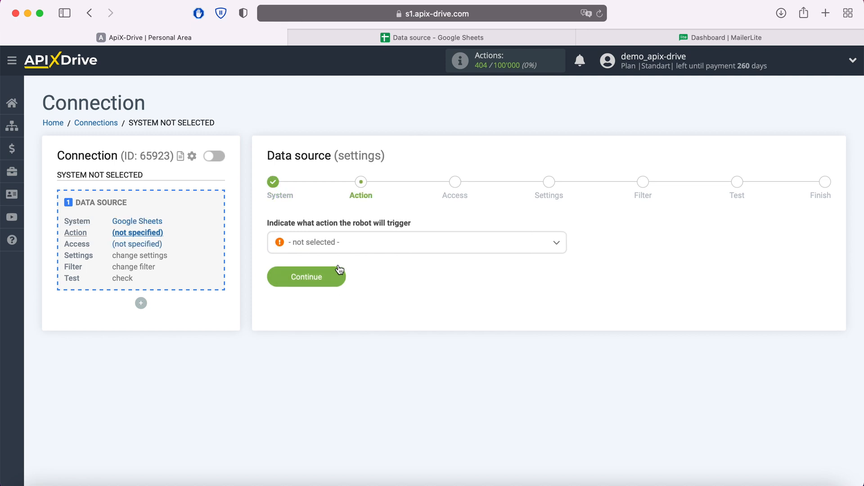
Set the data source's trigger action to Get Rows (new)
left_click(346, 251)
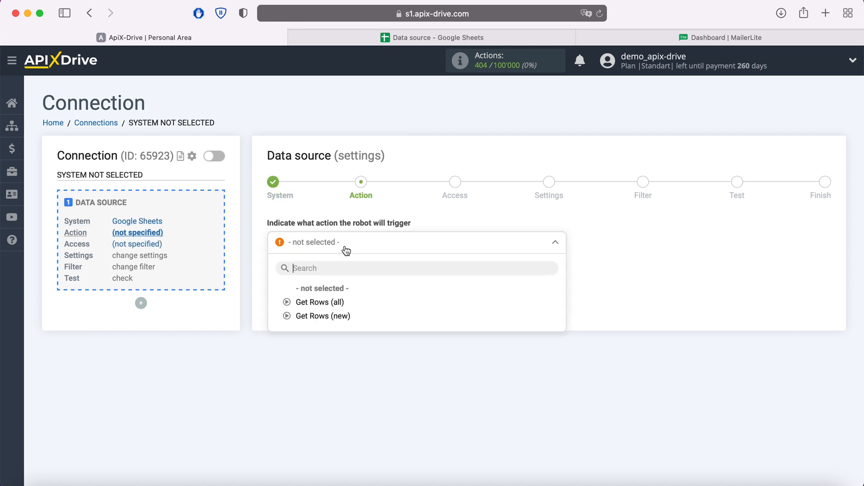
left_click(334, 319)
left_click(335, 282)
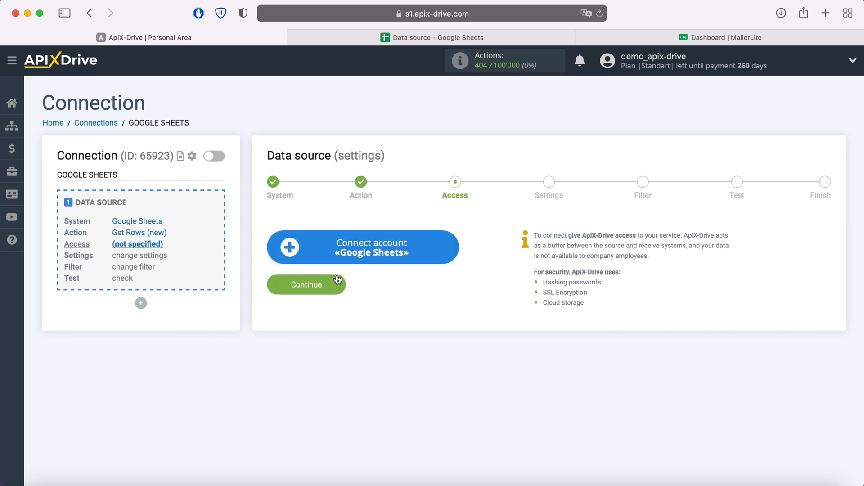
Connect a Google Sheets account by signing in with the saved Google e-mail and account password
left_click(450, 245)
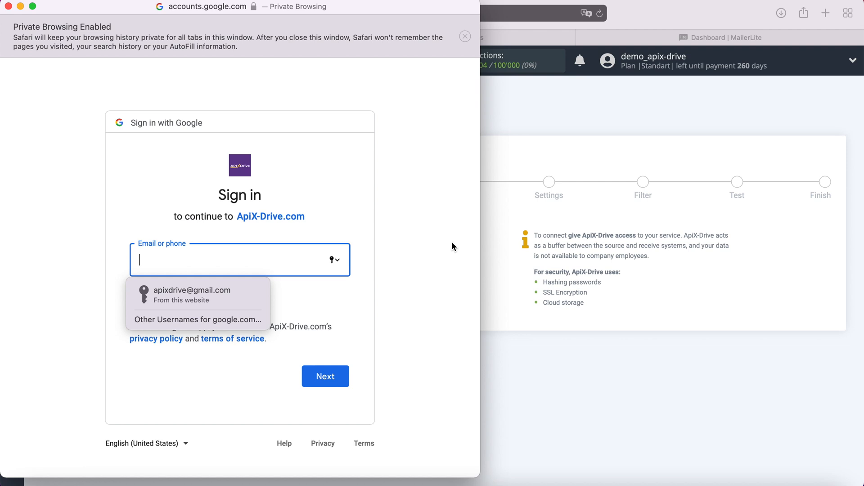
left_click(209, 291)
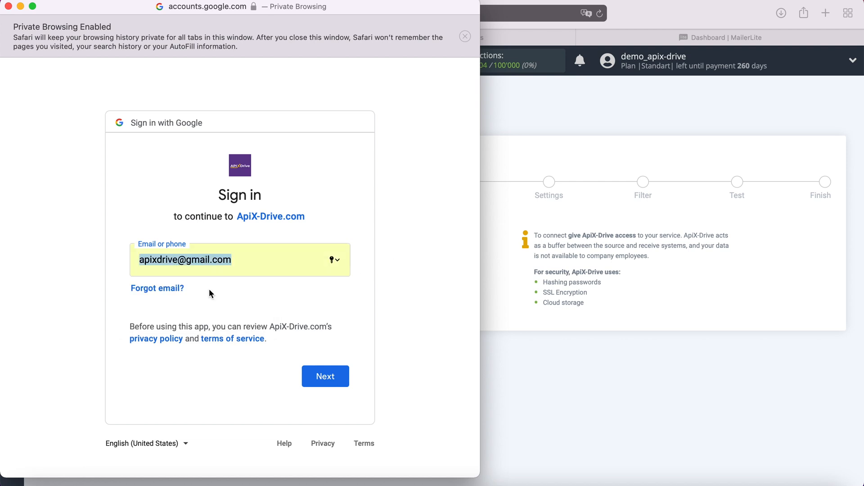
left_click(334, 376)
left_click(233, 293)
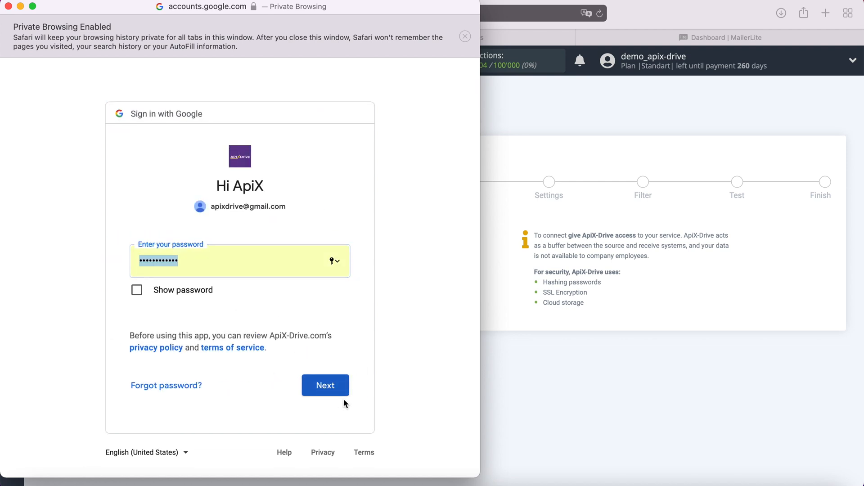
left_click(340, 386)
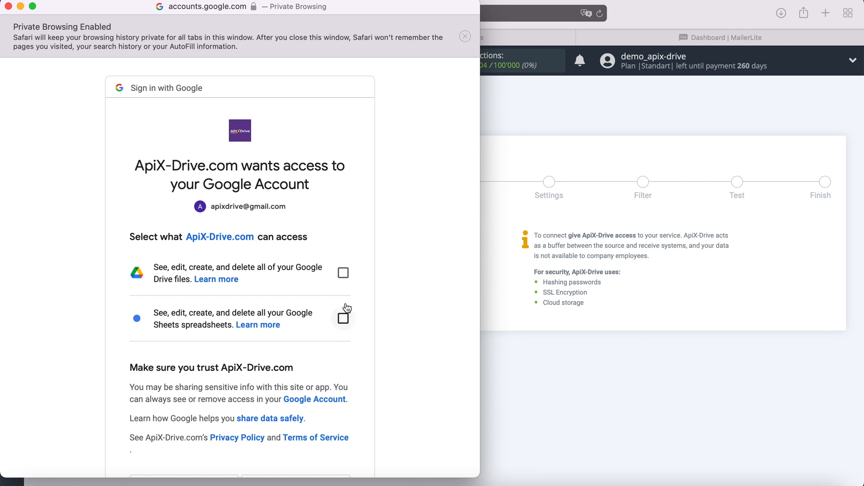
Grant ApiX-Drive.com access to all Google Drive files and Google Sheets spreadsheets
left_click(343, 273)
left_click(342, 318)
scroll(401, 316, "down", 4)
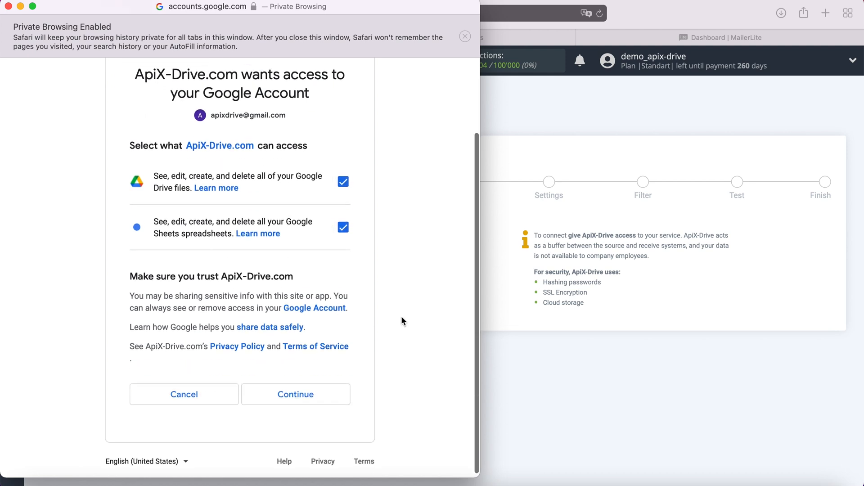
left_click(309, 391)
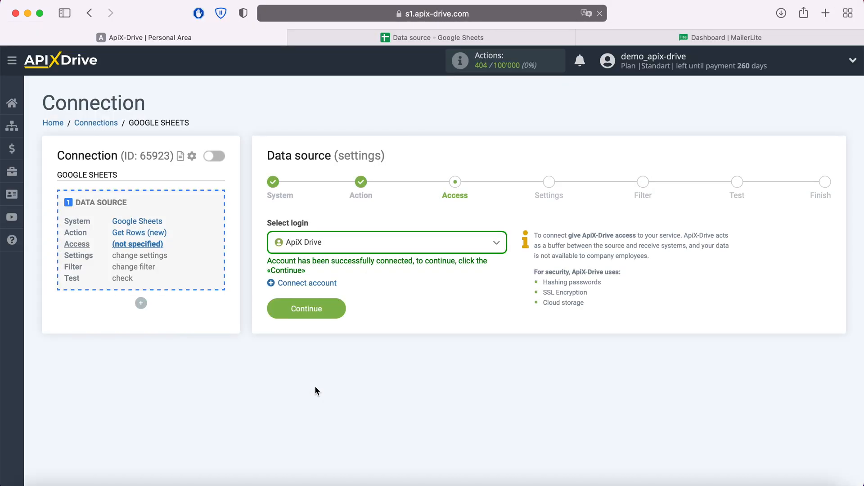
Select the connected ApiX Drive login for the data source and proceed to its settings
left_click(428, 249)
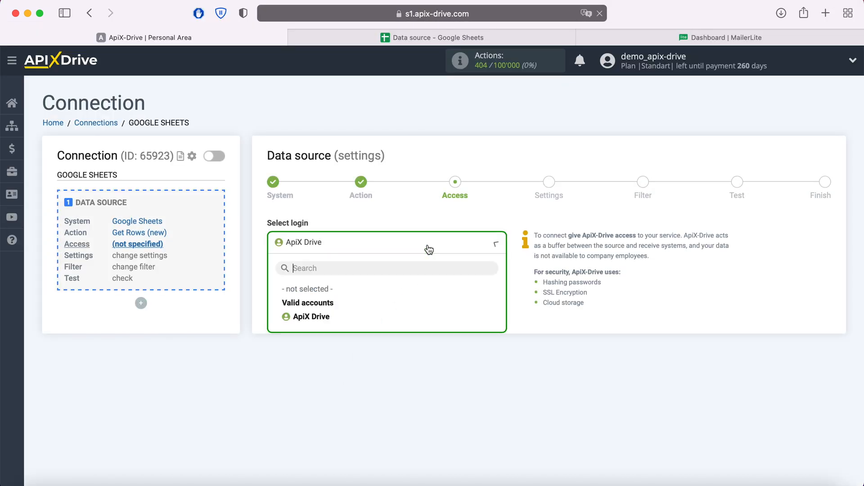
left_click(335, 317)
left_click(339, 308)
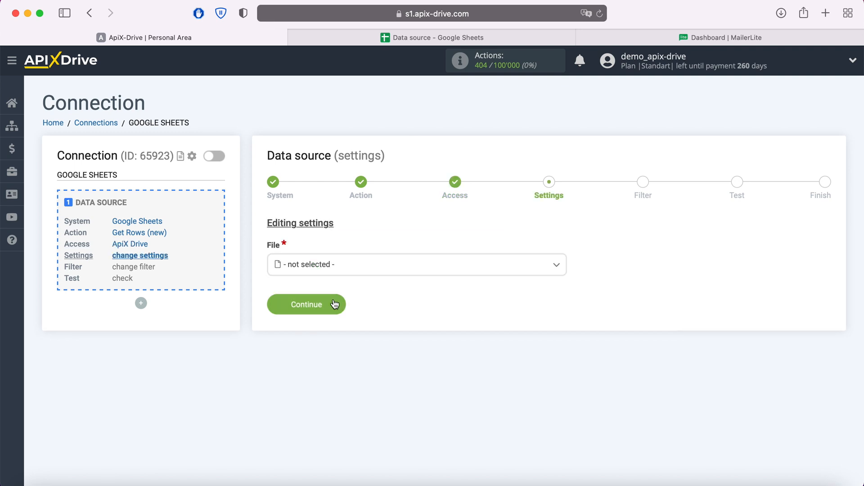
Choose the Data source file and its Data source sheet for loading rows
left_click(308, 265)
left_click(319, 340)
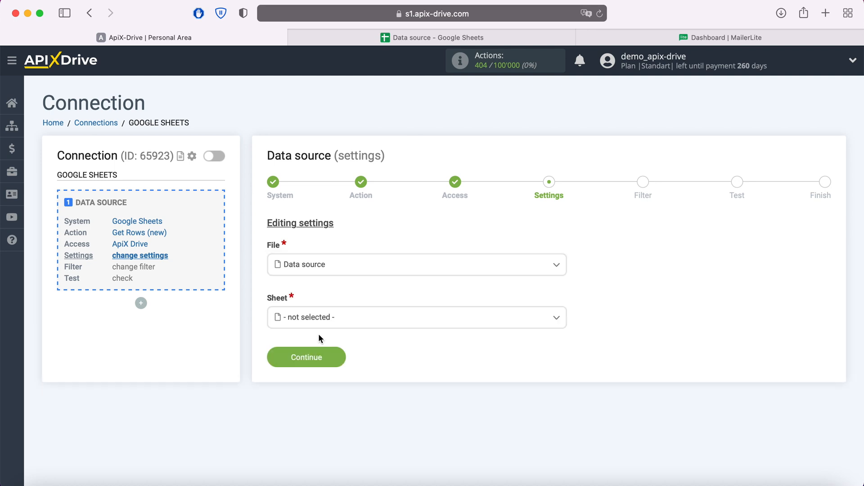
left_click(318, 321)
left_click(323, 381)
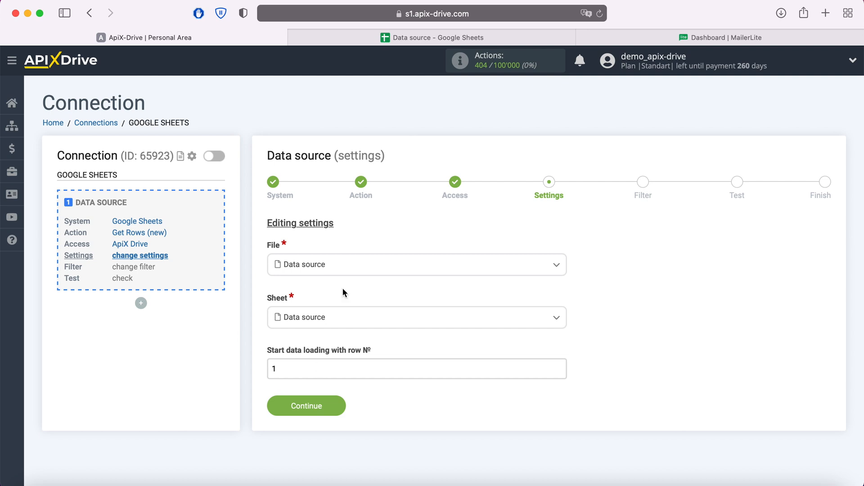
Check the rows in the Data source spreadsheet and set data loading to start with row 2
left_click(395, 36)
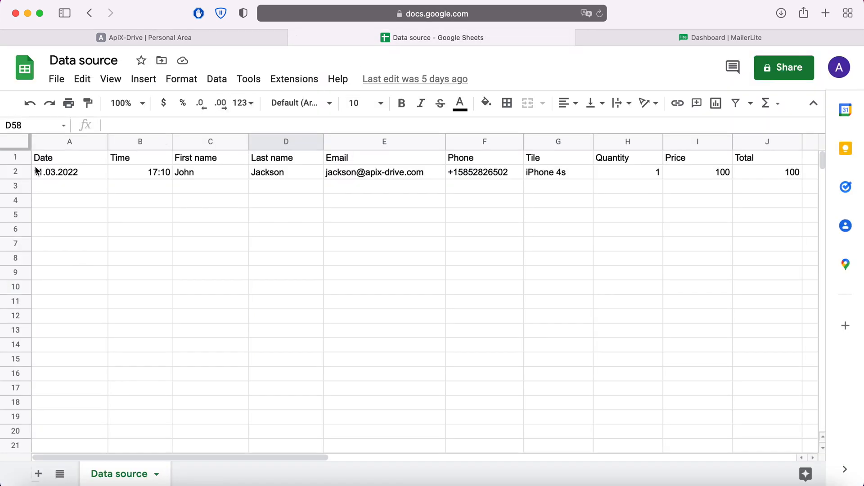
left_click(179, 39)
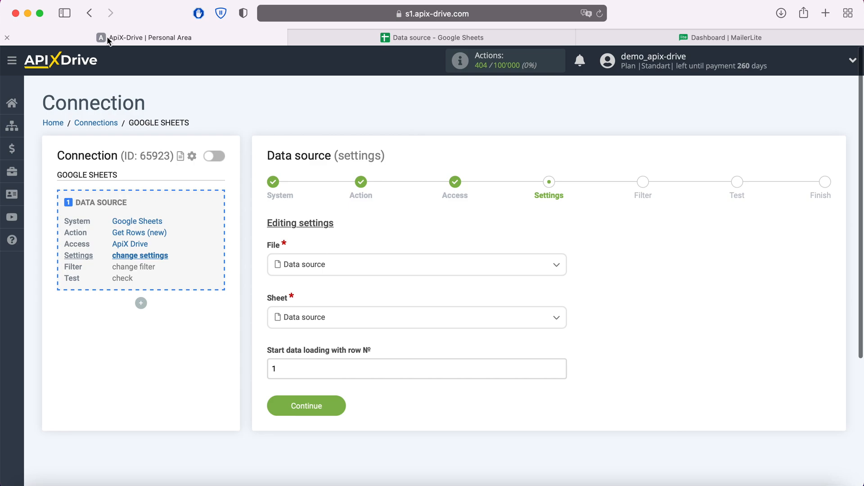
double_click(274, 369)
type("2")
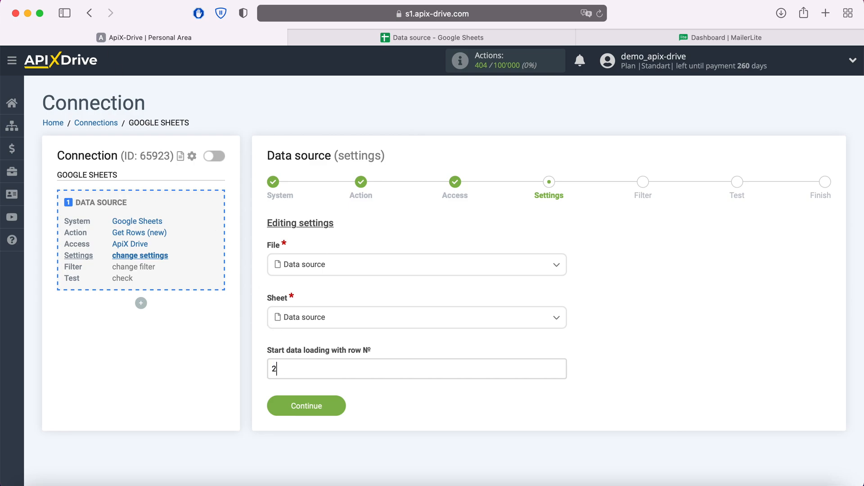
left_click(340, 405)
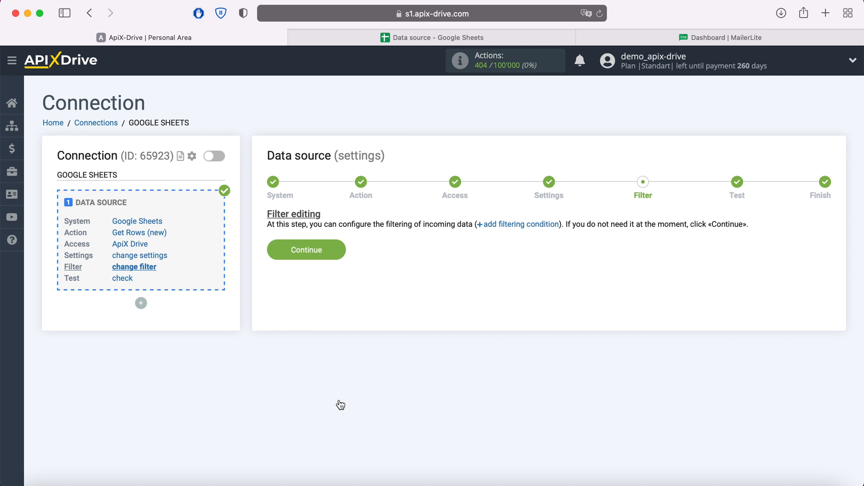
Finish the data source setup without a filter, accepting its test data, and start configuring data receiving
left_click(340, 258)
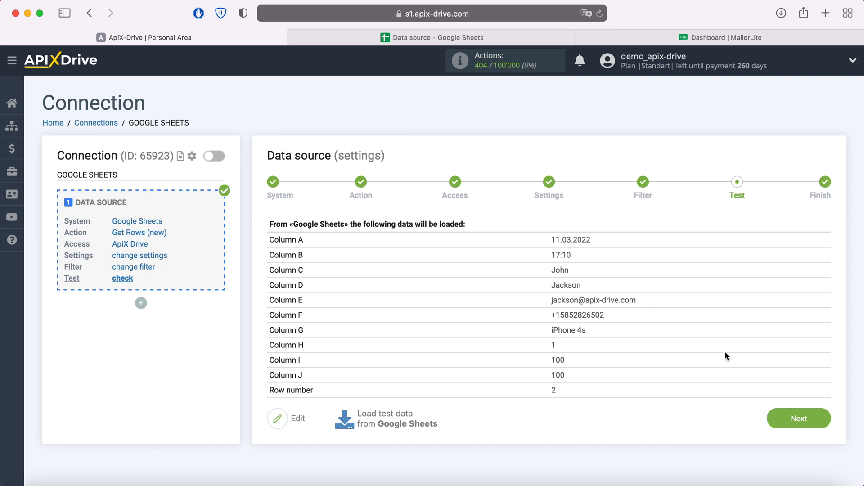
left_click(823, 423)
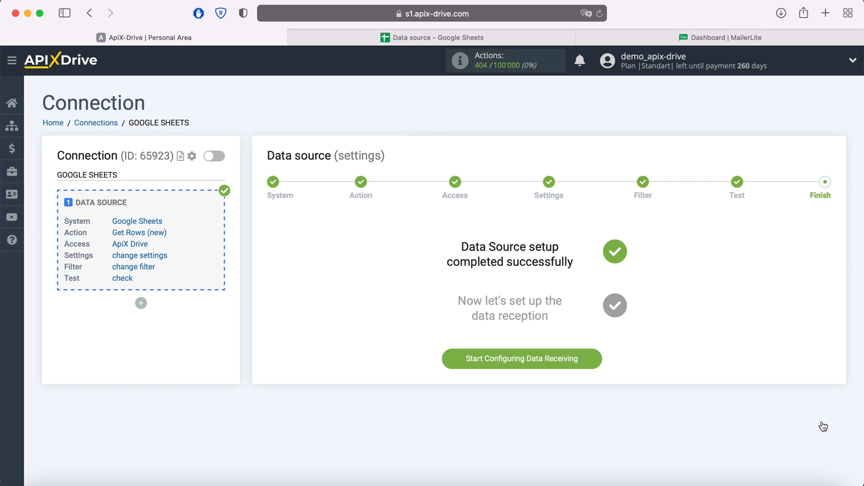
left_click(593, 358)
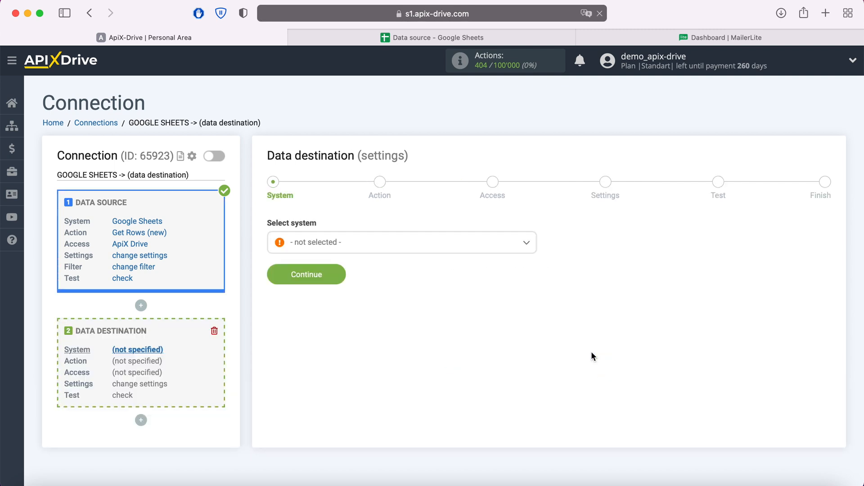
Choose MailerLite as the data destination system
left_click(482, 249)
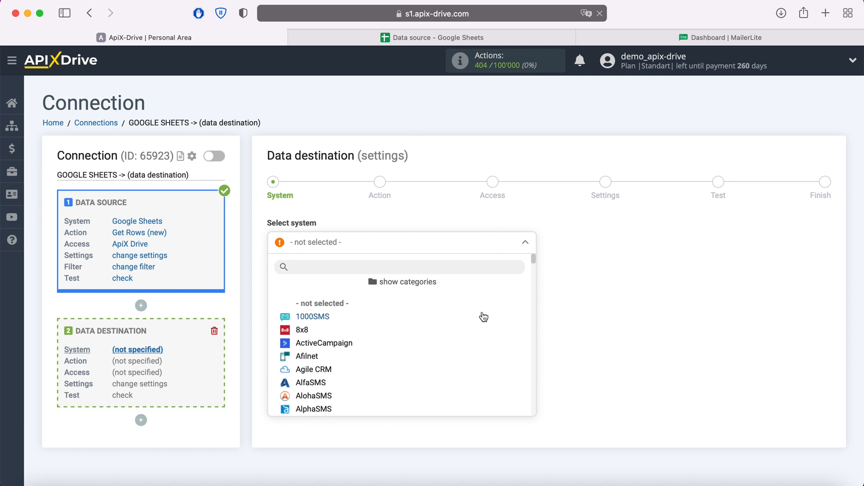
scroll(482, 318, "down", 10)
scroll(483, 322, "down", 15)
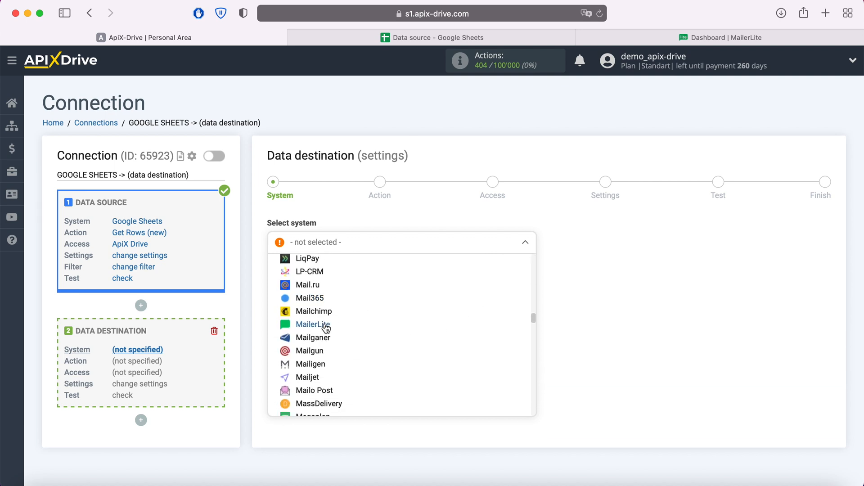
left_click(324, 335)
left_click(340, 276)
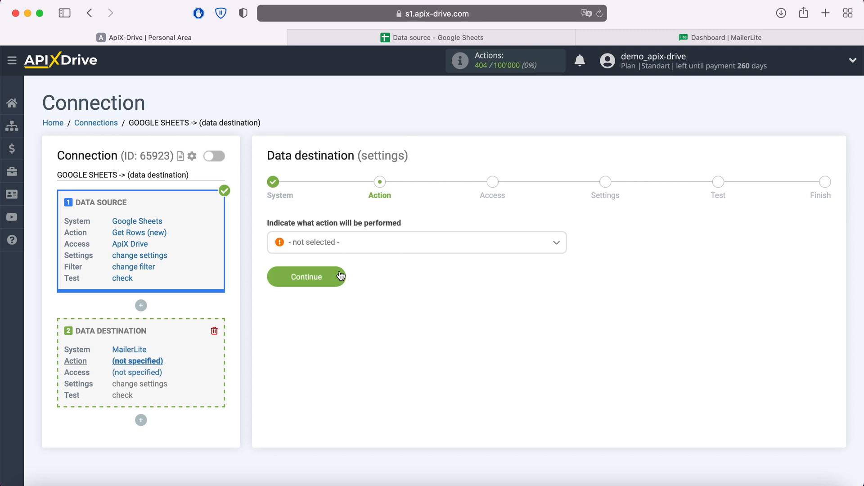
Set the data destination's action to Add Subscriber
left_click(373, 247)
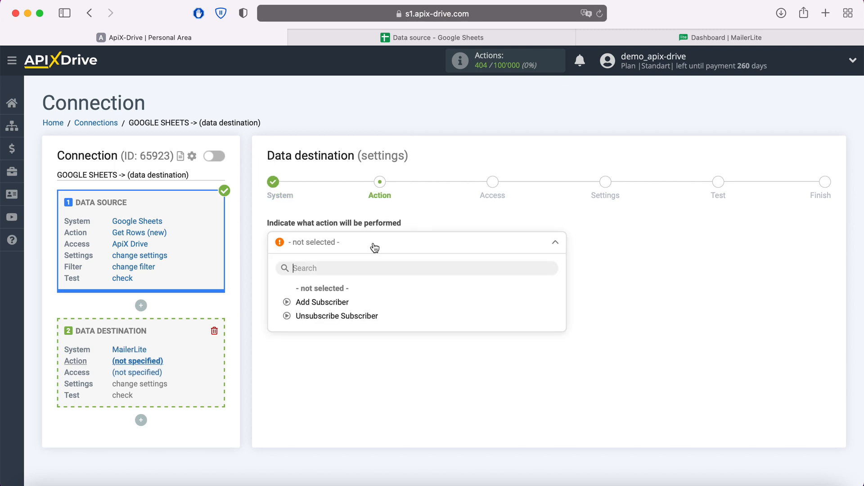
left_click(344, 301)
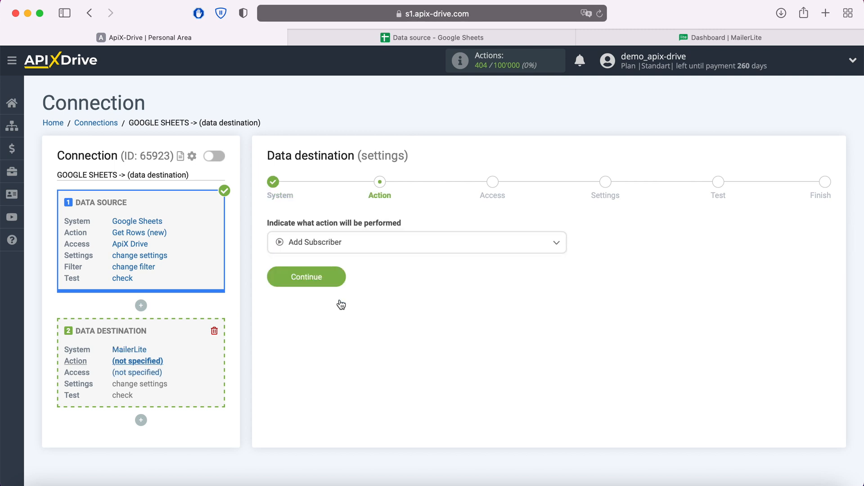
left_click(335, 281)
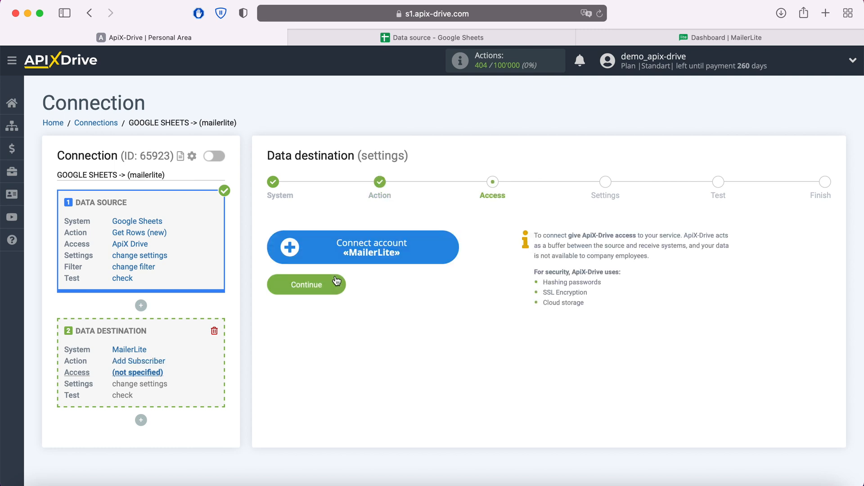
Start connecting a MailerLite account, switch to MailerLite and copy the API key from its Developer API integration
left_click(447, 250)
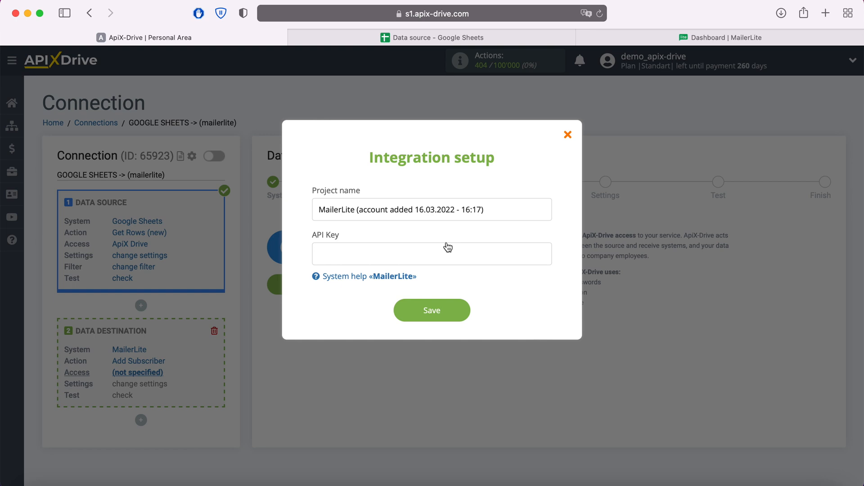
left_click(682, 39)
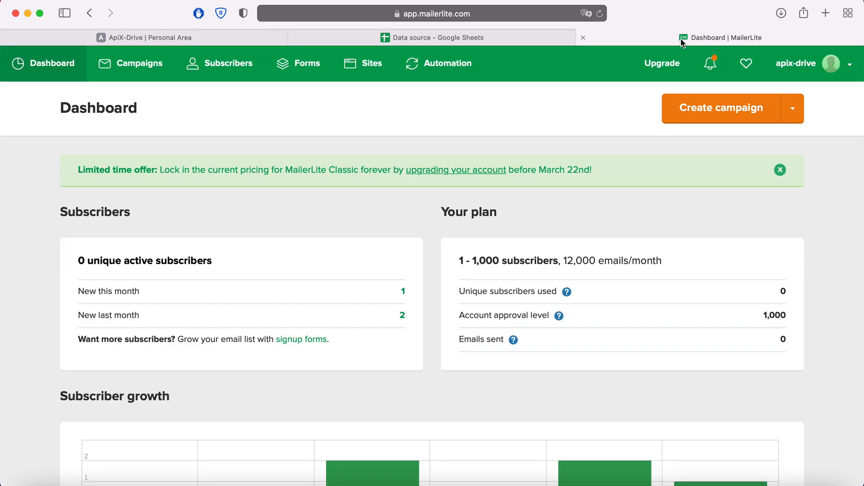
left_click(850, 63)
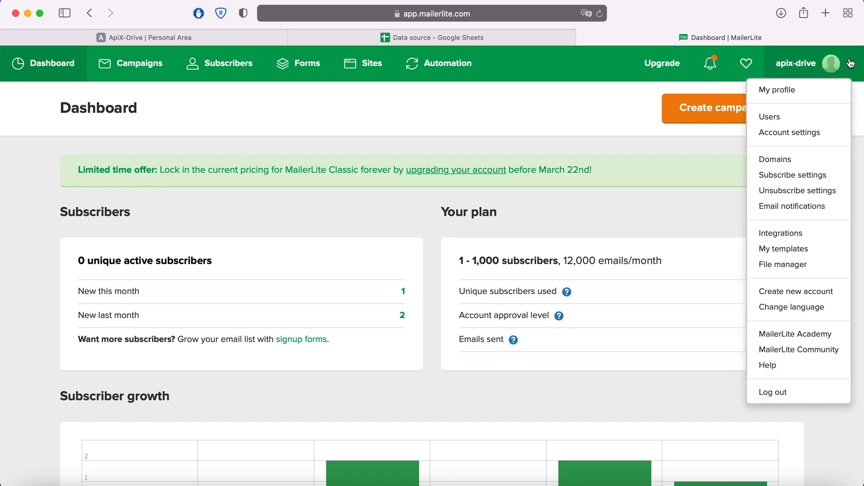
left_click(788, 232)
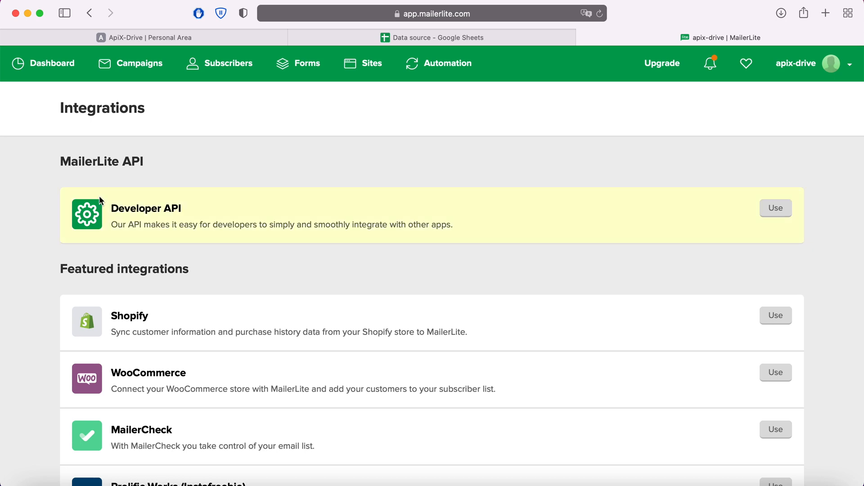
left_click(774, 208)
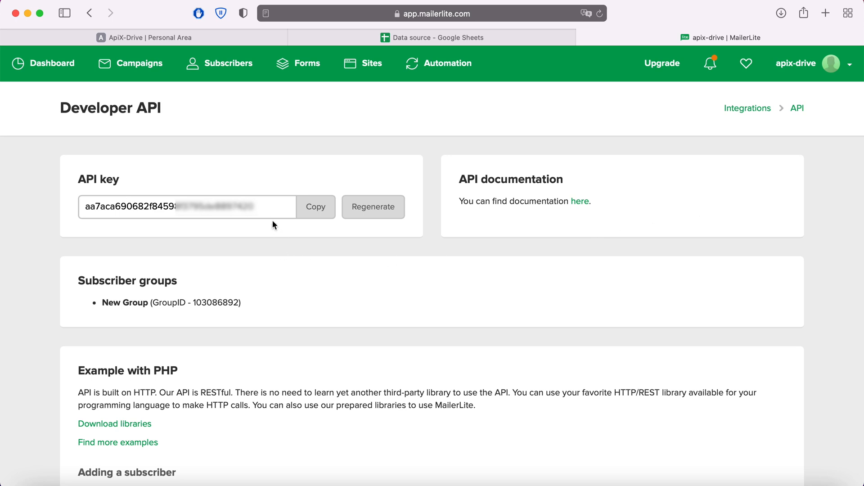
left_click_drag(268, 206, 72, 214)
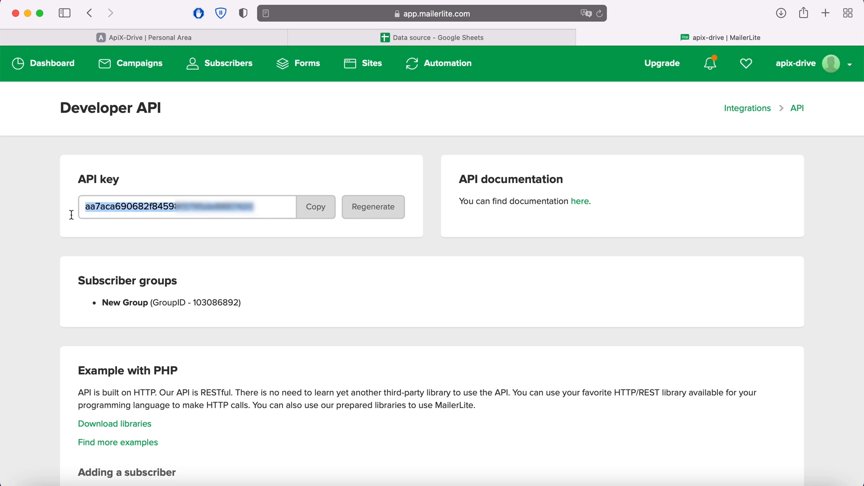
right_click(109, 209)
left_click(153, 324)
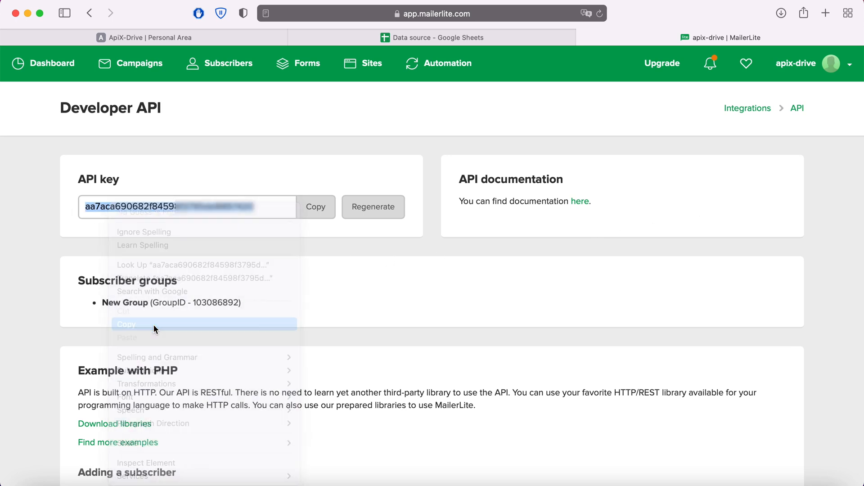
Return to ApiX-Drive, paste the API key into the MailerLite integration setup and save it
left_click(152, 36)
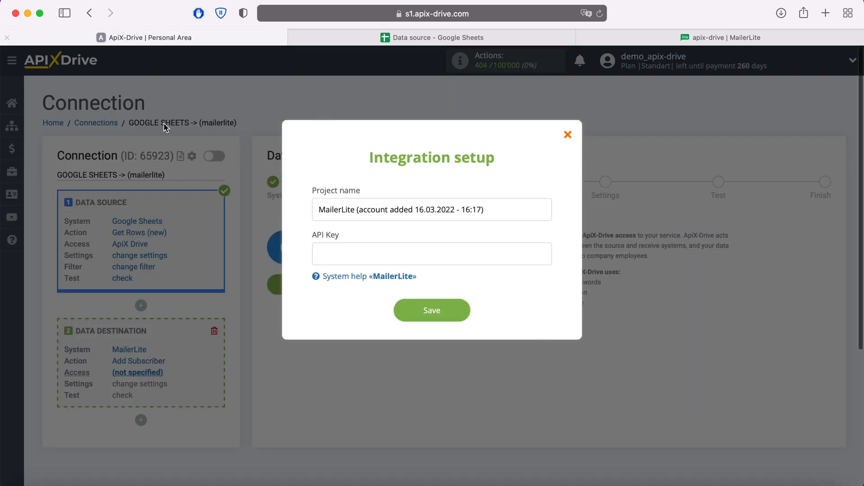
right_click(337, 248)
left_click(365, 284)
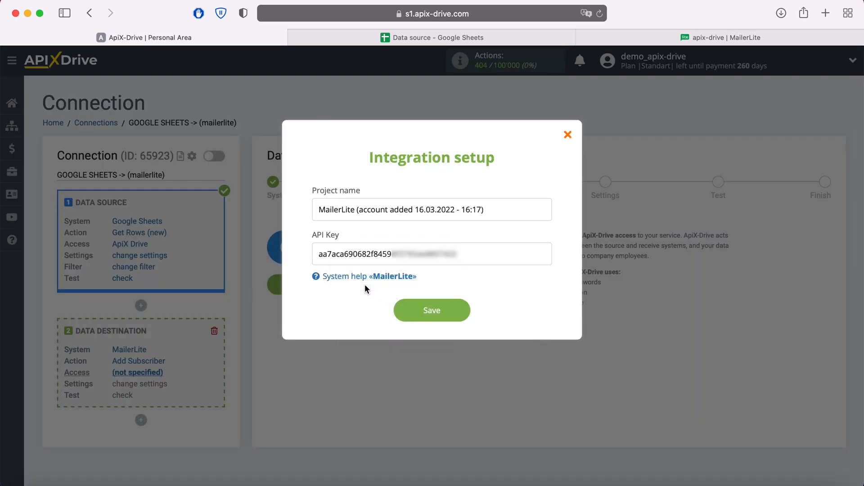
left_click(465, 309)
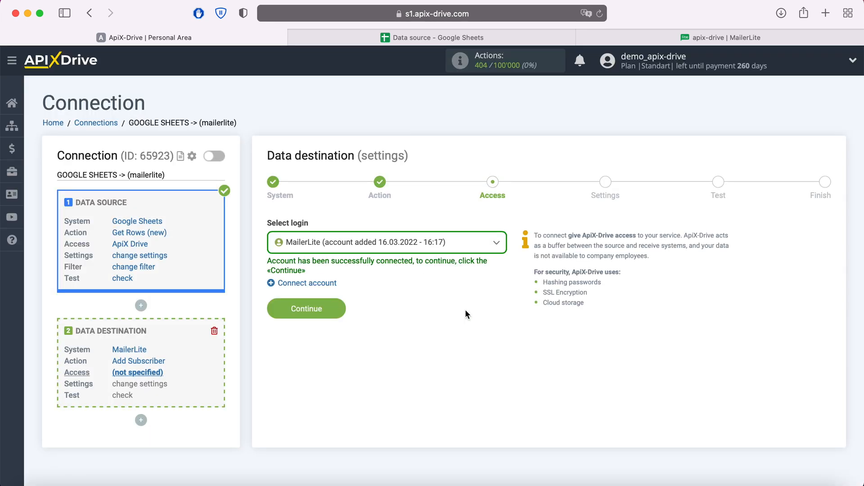
Select the newly connected MailerLite account as the data destination's login and continue to its settings
left_click(480, 247)
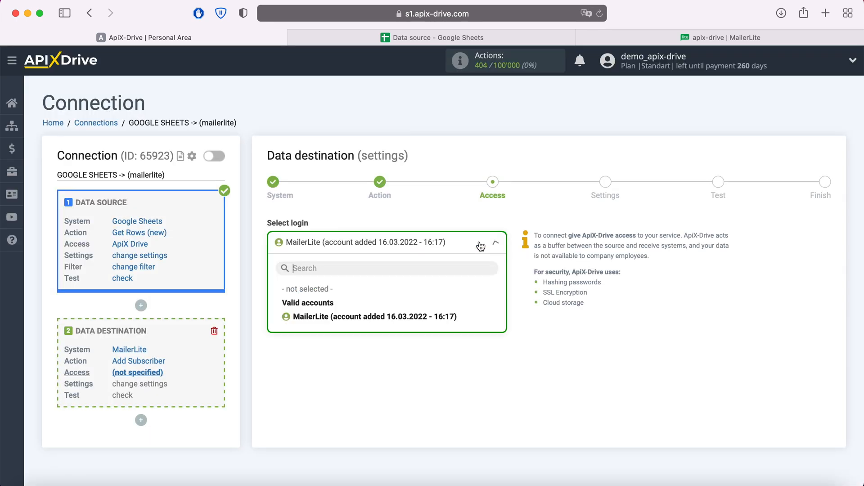
left_click(446, 318)
left_click(338, 309)
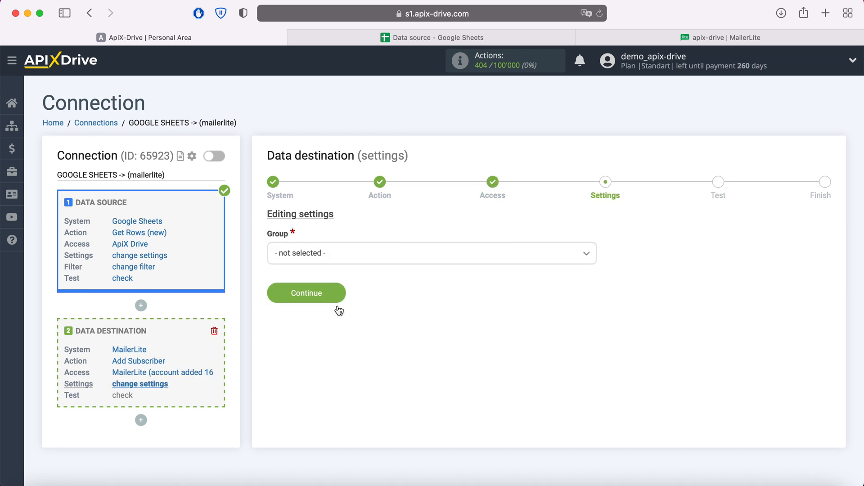
Set the subscriber group to New Group and map the E-mail field to Google Sheets Column E
left_click(338, 258)
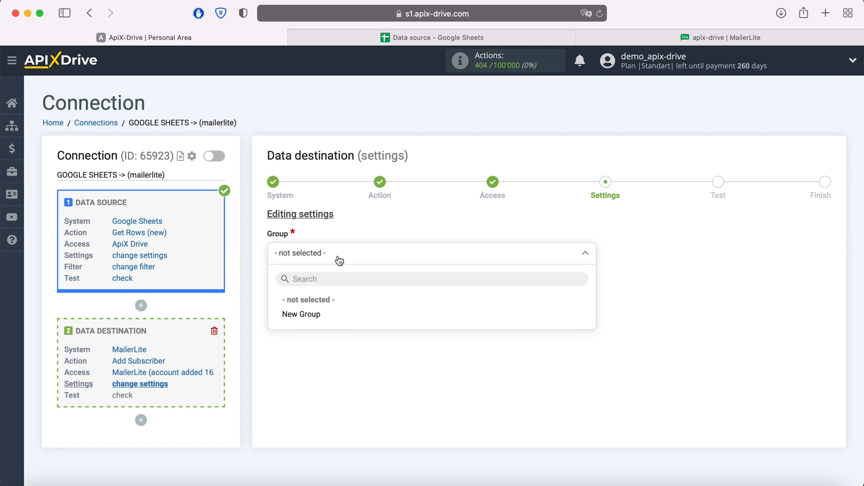
left_click(318, 312)
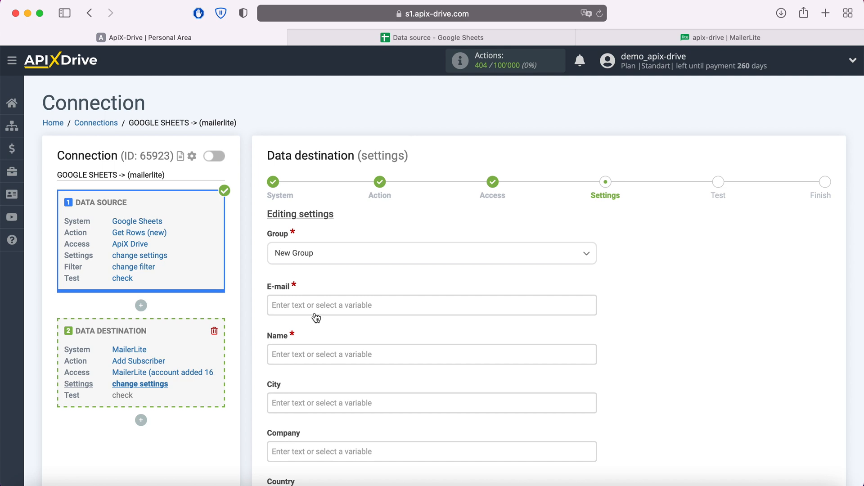
left_click(310, 306)
scroll(430, 308, "down", 1)
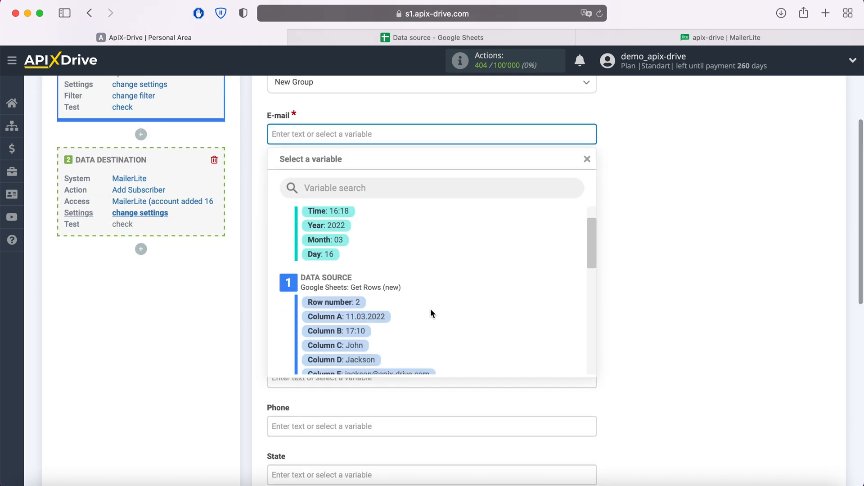
scroll(430, 308, "down", 2)
left_click(405, 330)
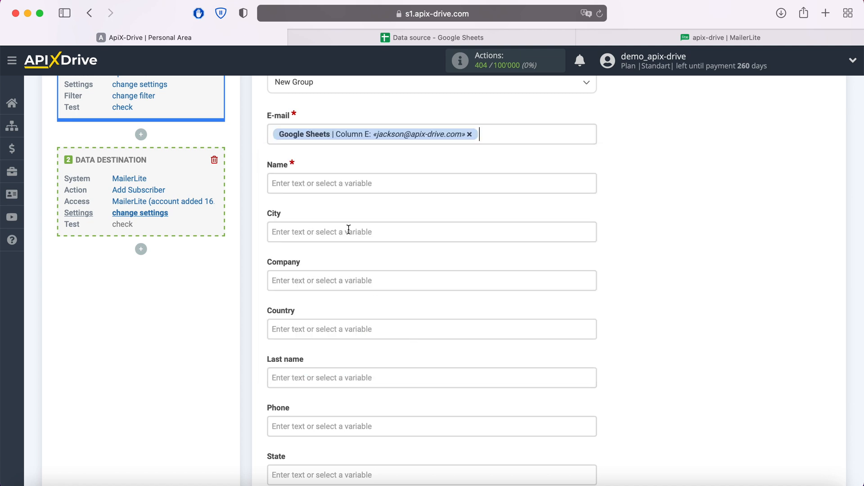
Map the Name field to Google Sheets Column C and the Last name field to Column D
left_click(334, 183)
scroll(455, 274, "down", 3)
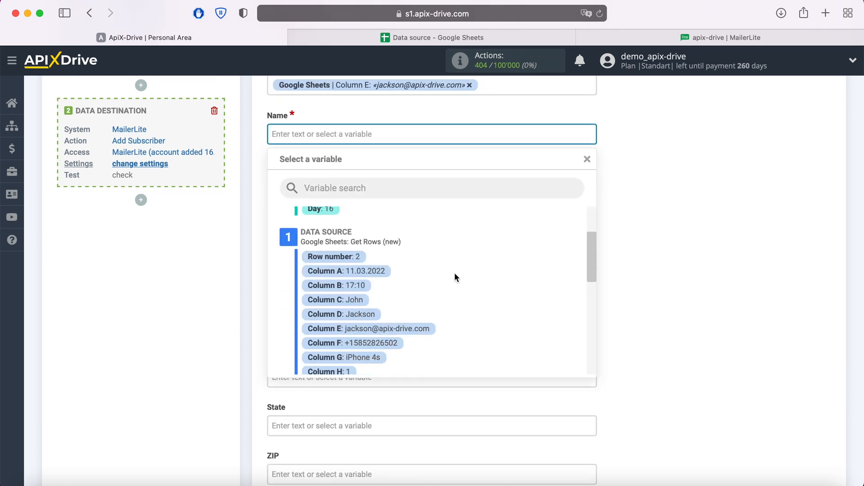
left_click(358, 299)
scroll(348, 270, "down", 1)
left_click(344, 270)
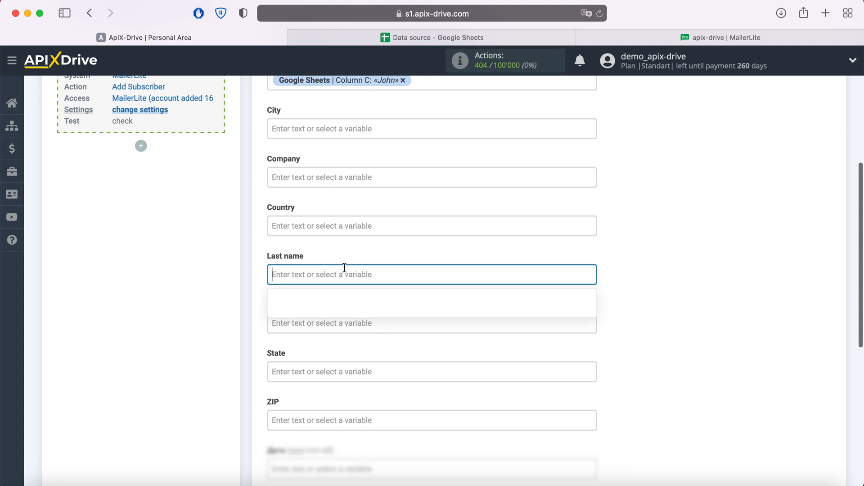
scroll(450, 279, "down", 3)
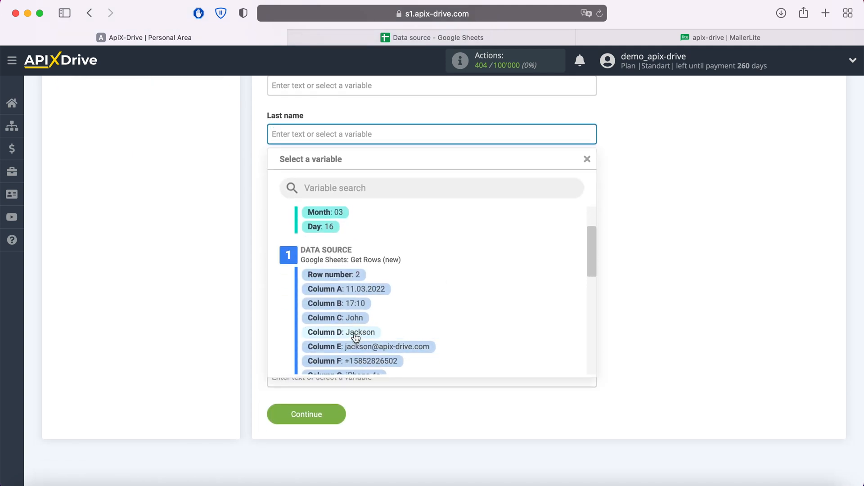
left_click(356, 337)
Map the Phone field to Google Sheets Column F and accept the data destination settings
left_click(338, 184)
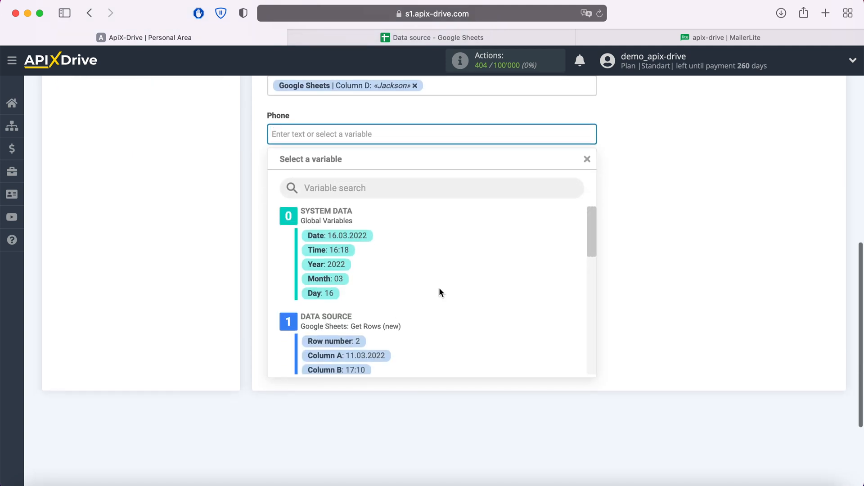
scroll(439, 288, "down", 2)
left_click(388, 353)
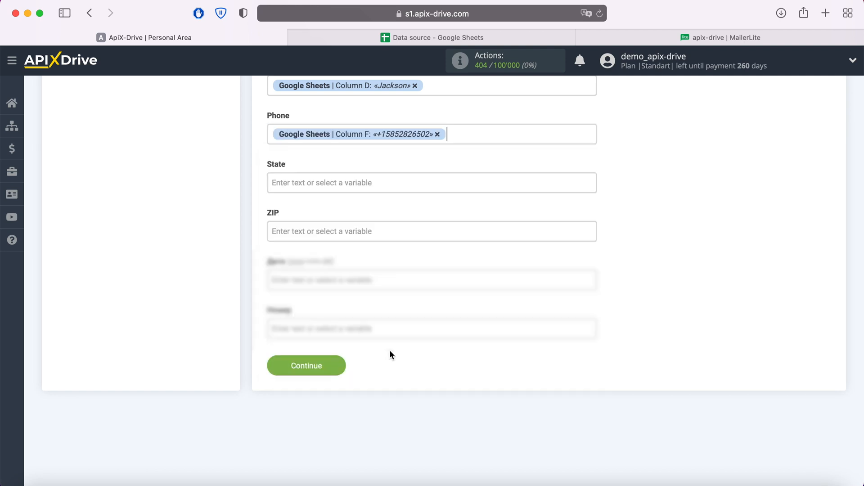
left_click(335, 367)
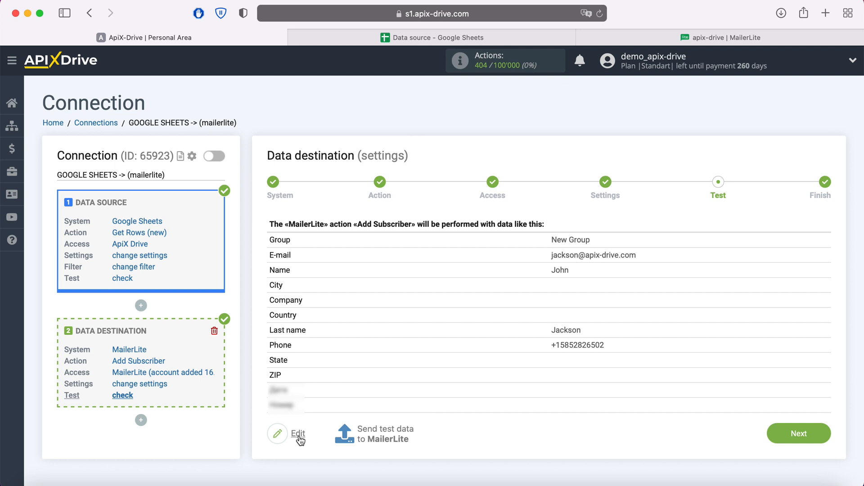
Send test data to MailerLite and check the subscribers list there
left_click(379, 433)
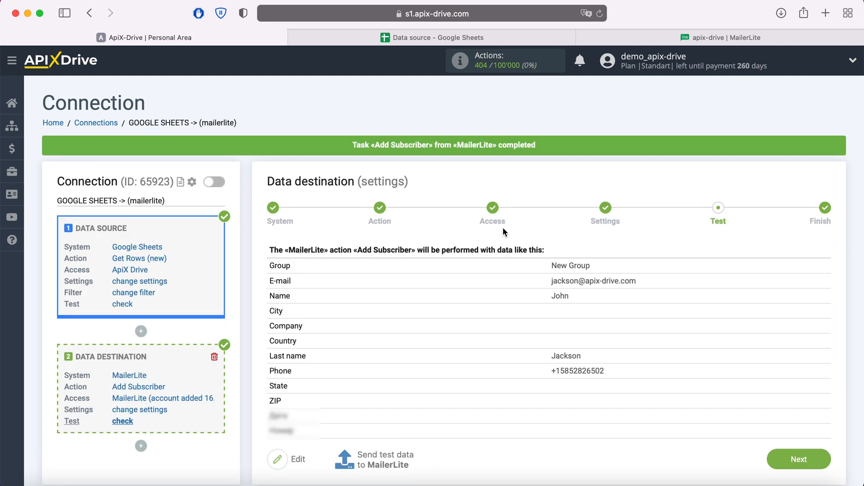
left_click(682, 36)
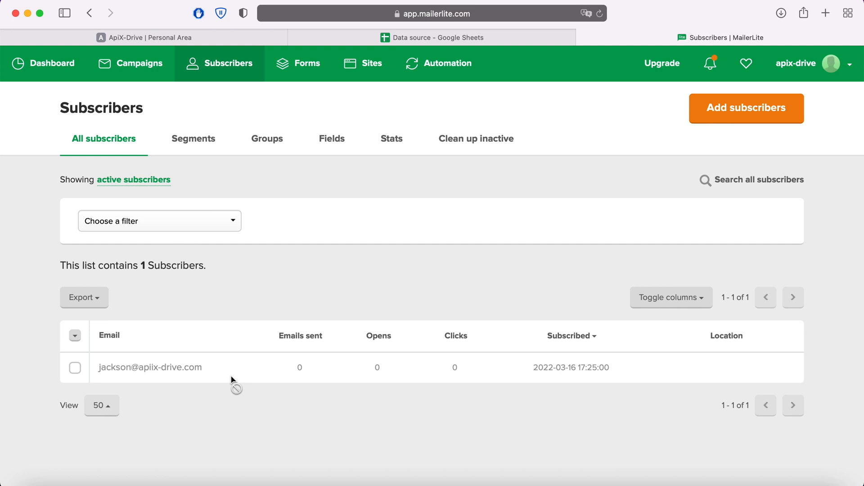
Return to ApiX-Drive, finish the data destination setup and enable auto-update for the connection
left_click(144, 38)
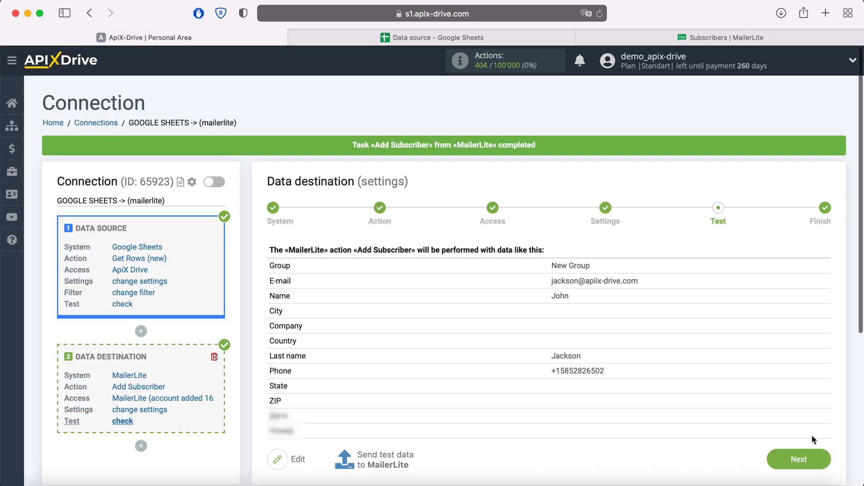
left_click(823, 459)
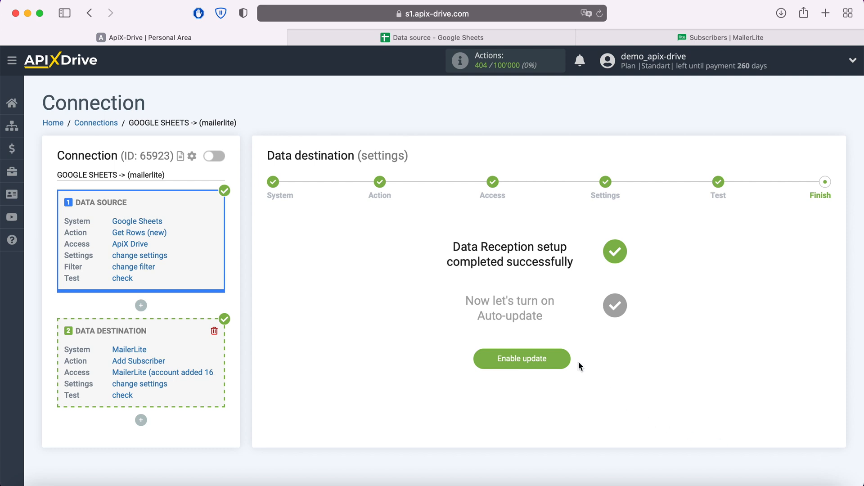
left_click(563, 356)
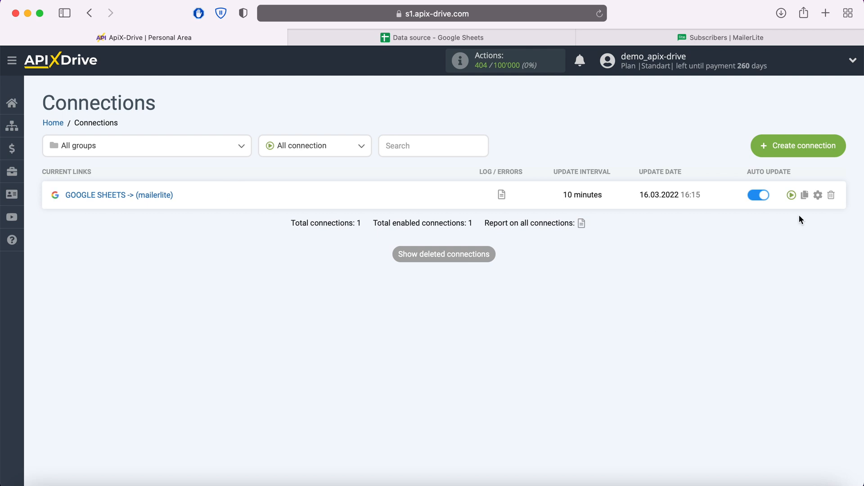
Set the update interval of the GOOGLE SHEETS -> (mailerlite) connection to 5 minutes and save it
left_click(818, 195)
left_click(481, 284)
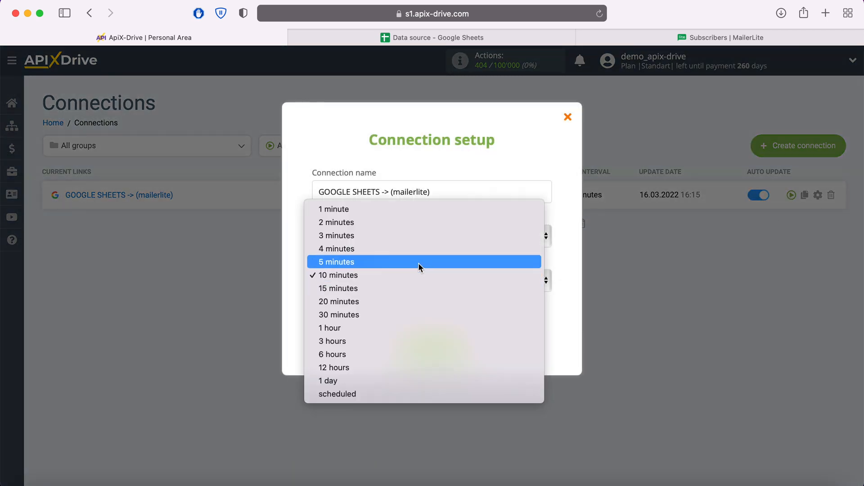
left_click(418, 262)
left_click(463, 351)
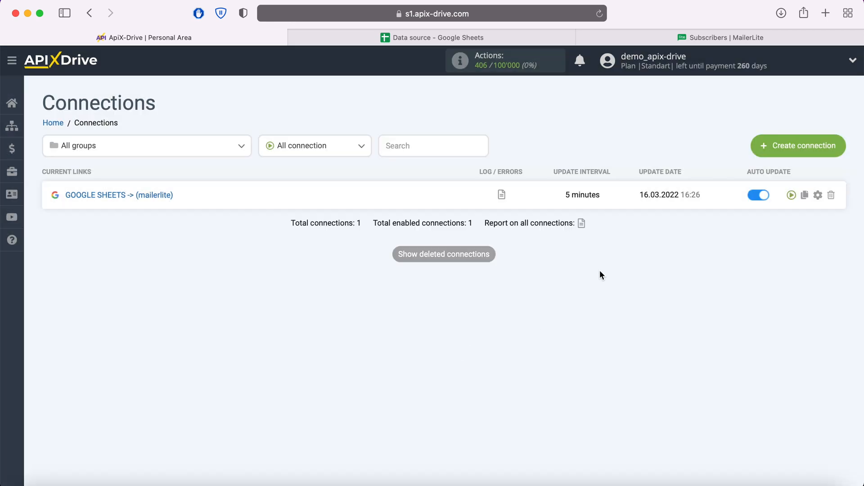